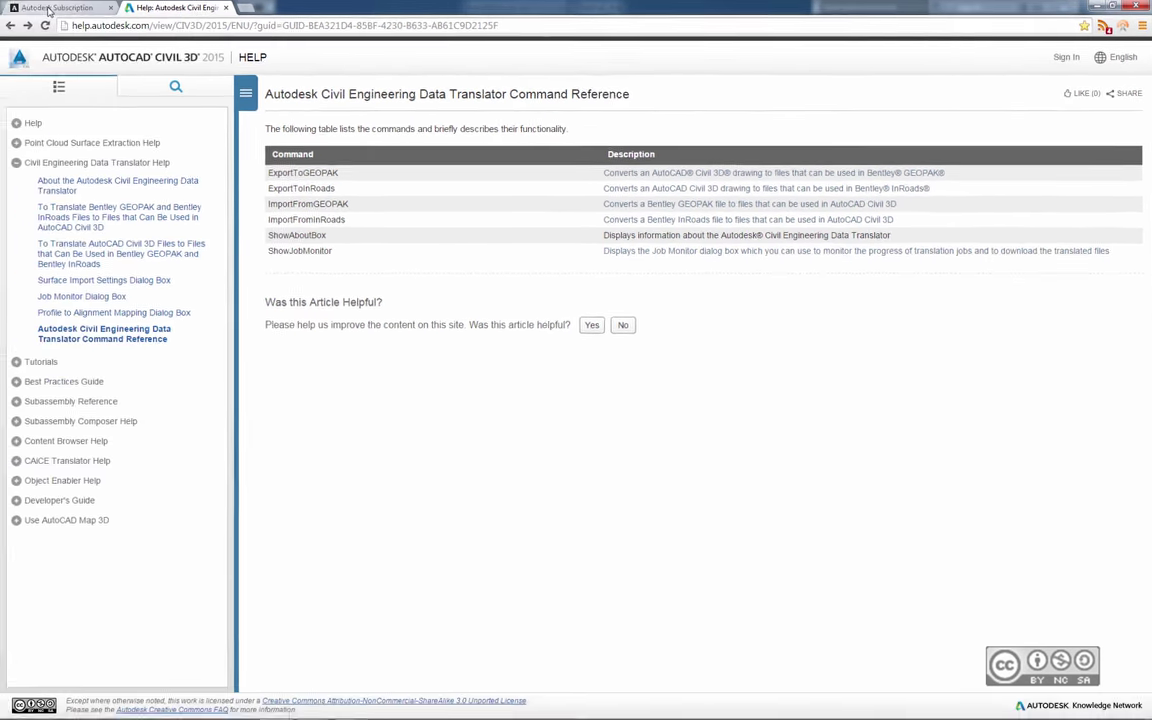
Step: Switch from the Data Translator help article to the Autodesk Subscription home page
left_click(48, 9)
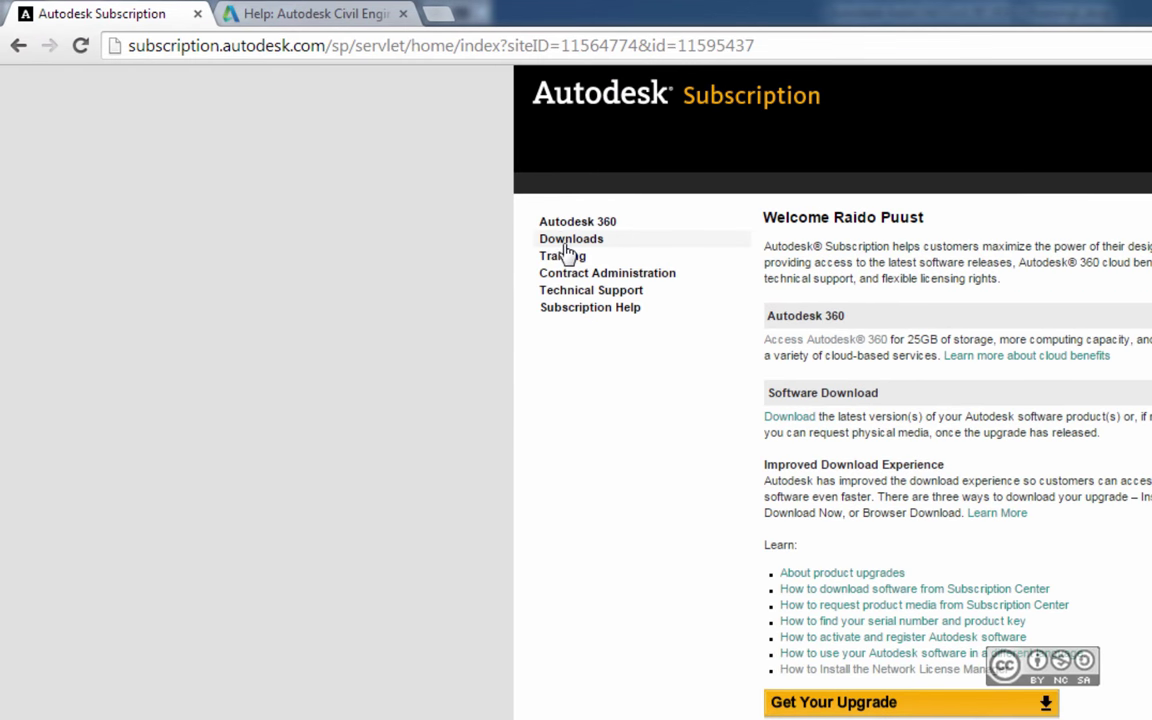
Step: Open Downloads > Product Enhancements > Productivity Tools for Autodesk AutoCAD Civil 3D 2015
left_click(612, 246)
left_click(609, 278)
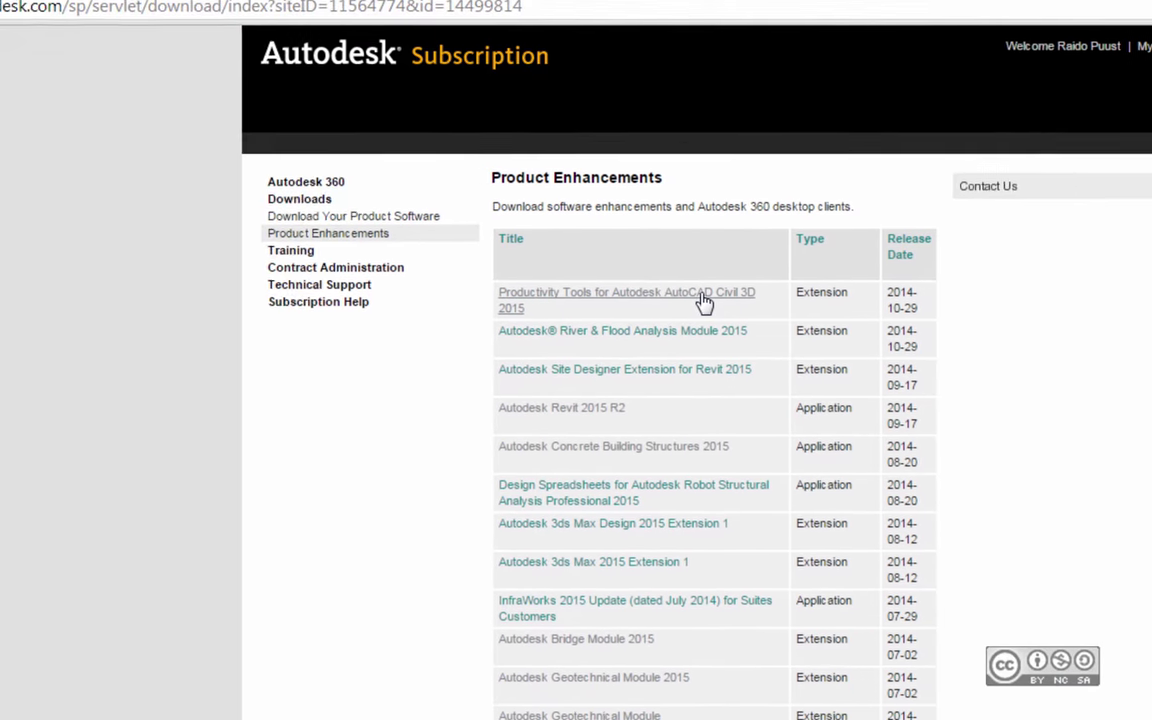
left_click(922, 335)
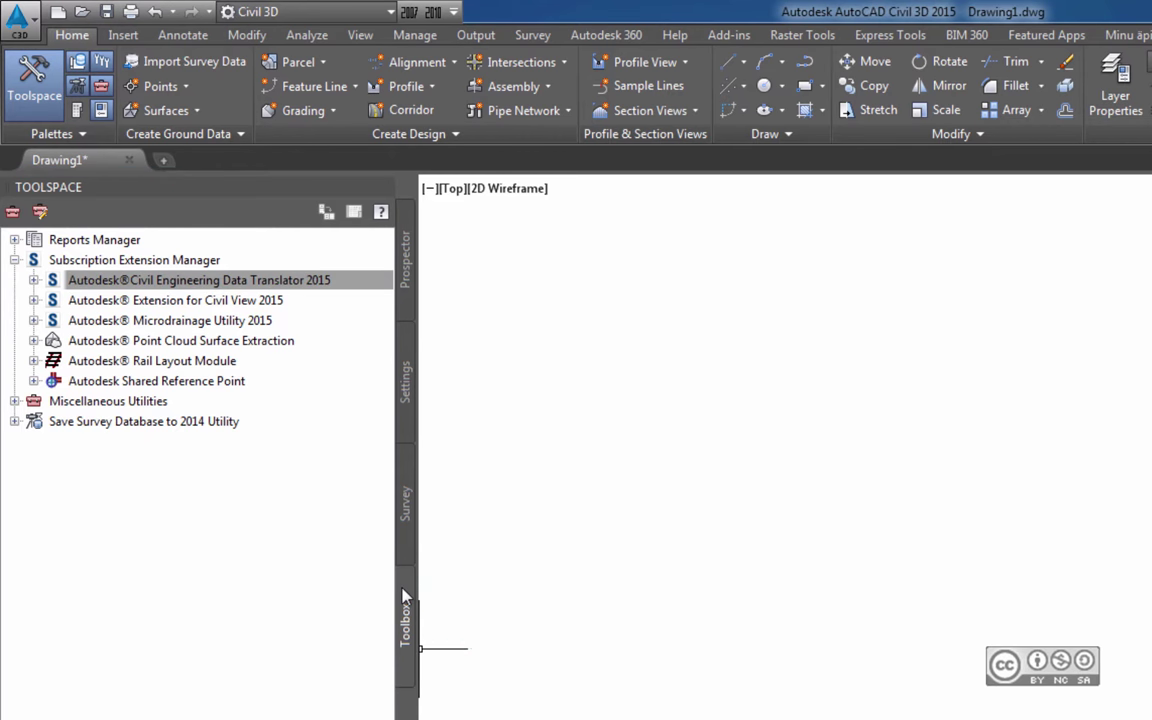
Step: Expand Civil Engineering Data Translator 2015 in the Toolbox and select Export Civil 3D to Bentley GEOPAK
left_click(100, 280)
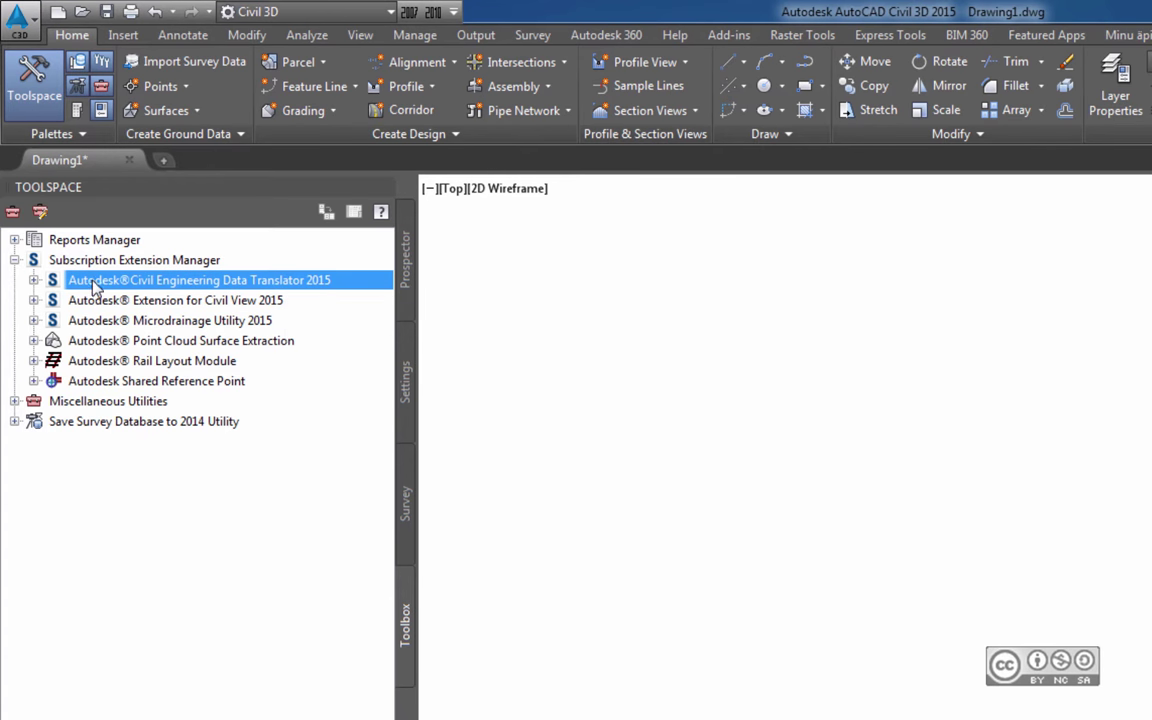
left_click(34, 281)
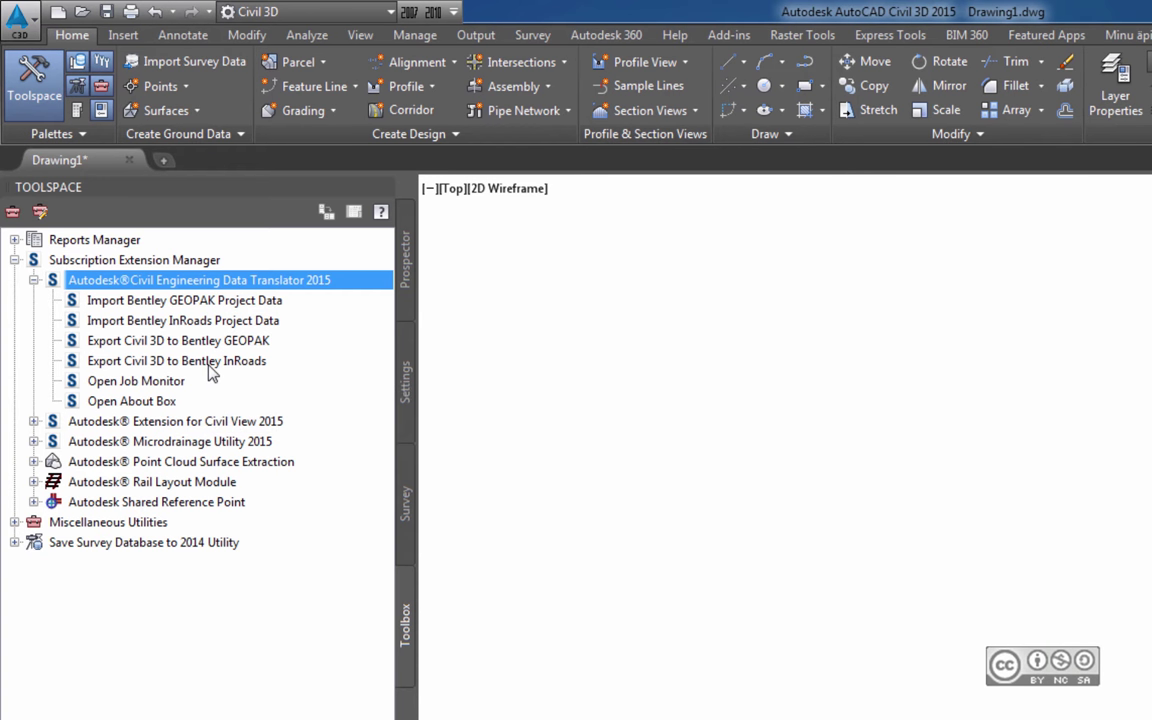
left_click(180, 341)
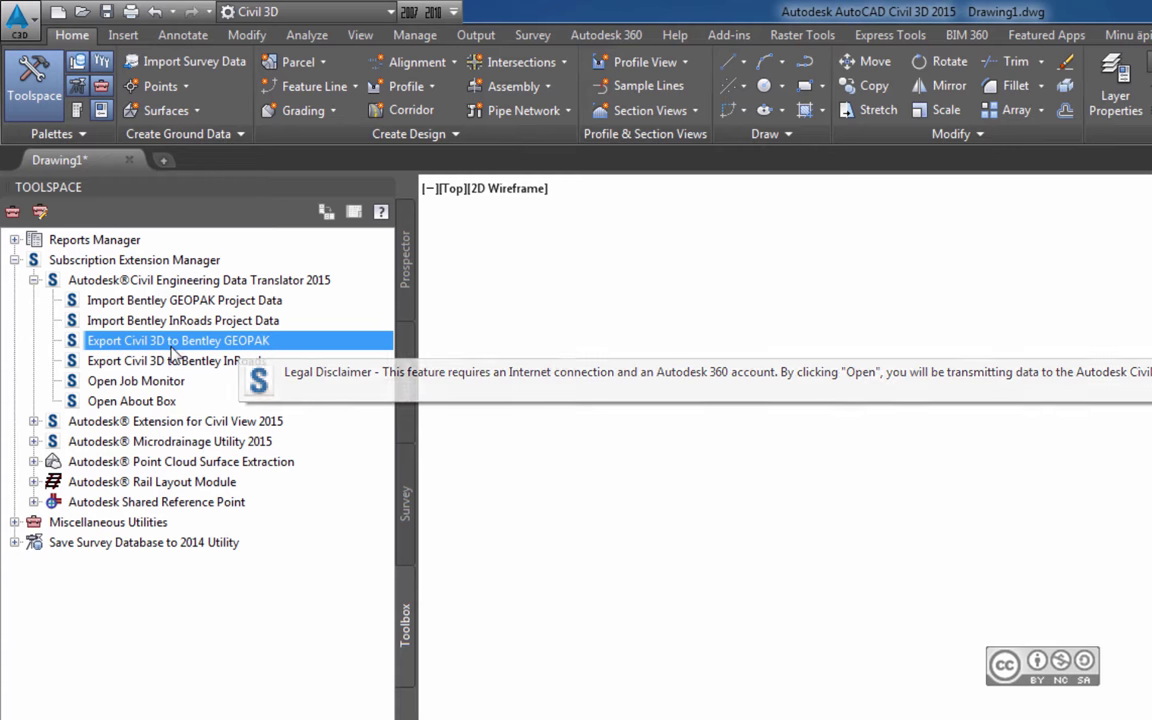
Step: Execute the GEOPAK export on the drawing 18_Analyzing Surfaces.dwg
right_click(210, 348)
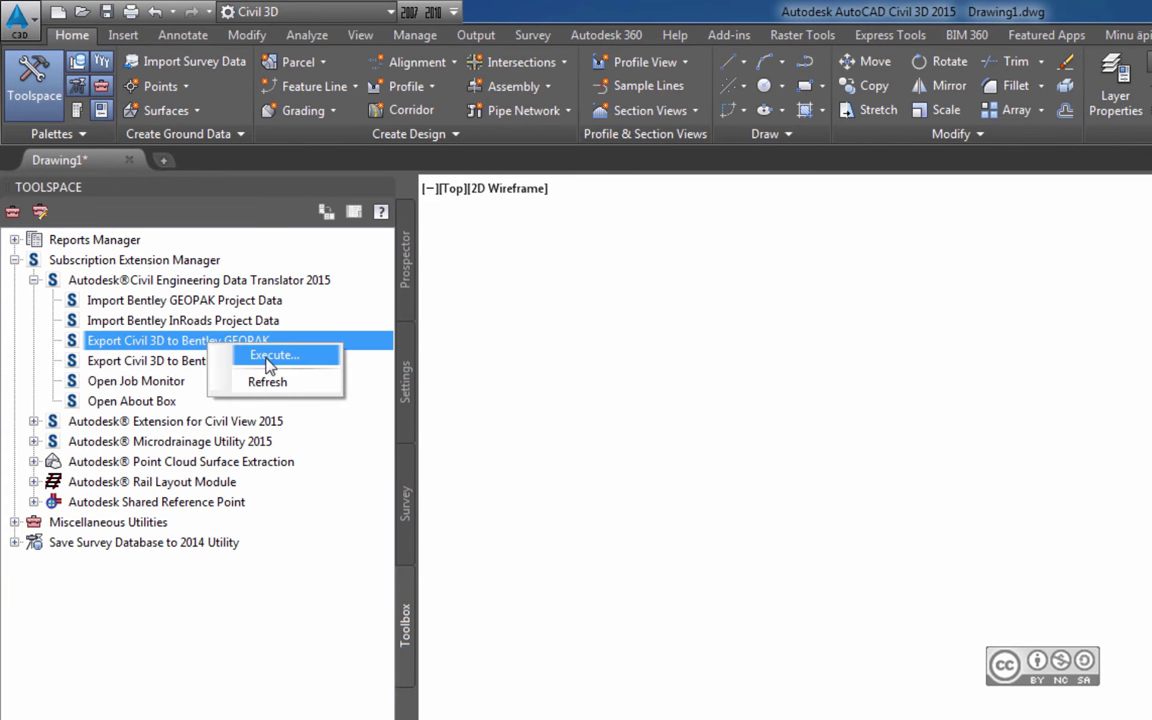
left_click(265, 352)
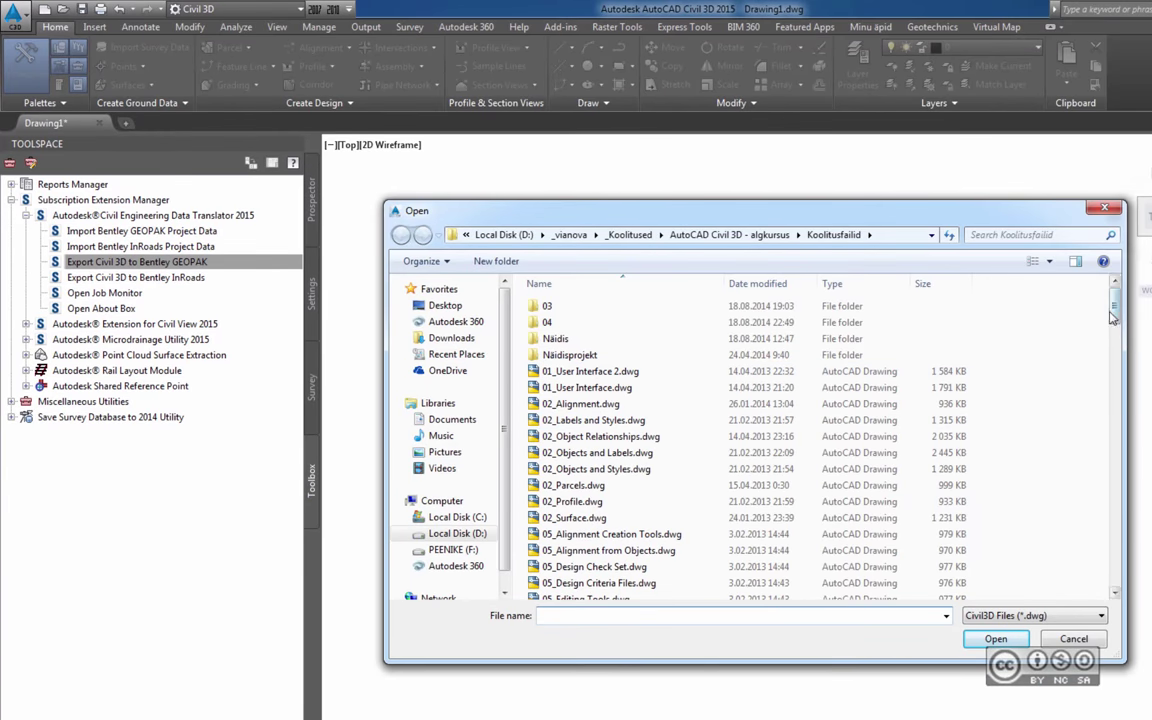
left_click_drag(1115, 305, 1128, 568)
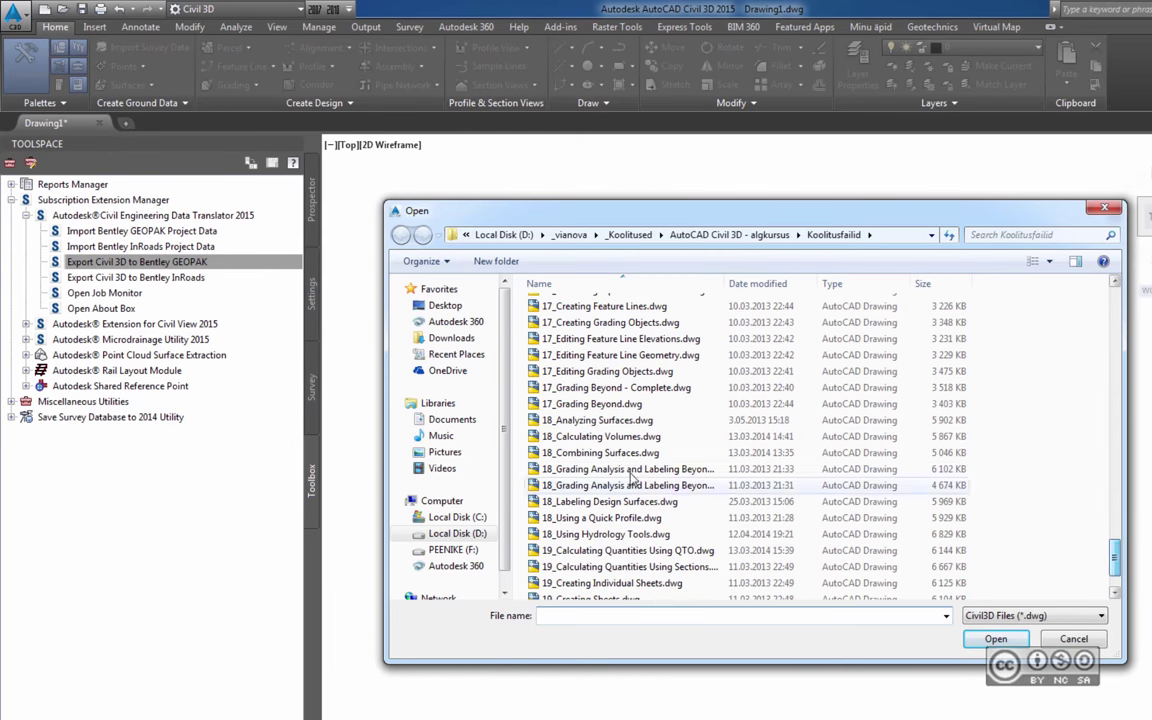
left_click(597, 420)
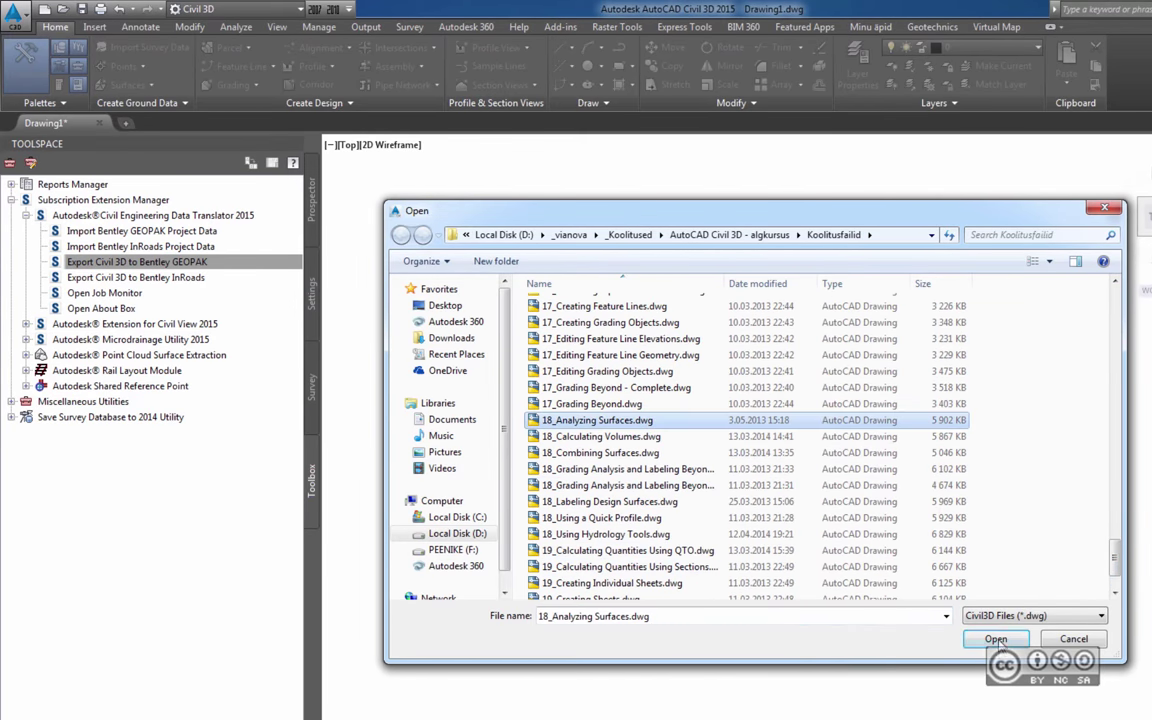
key("Return")
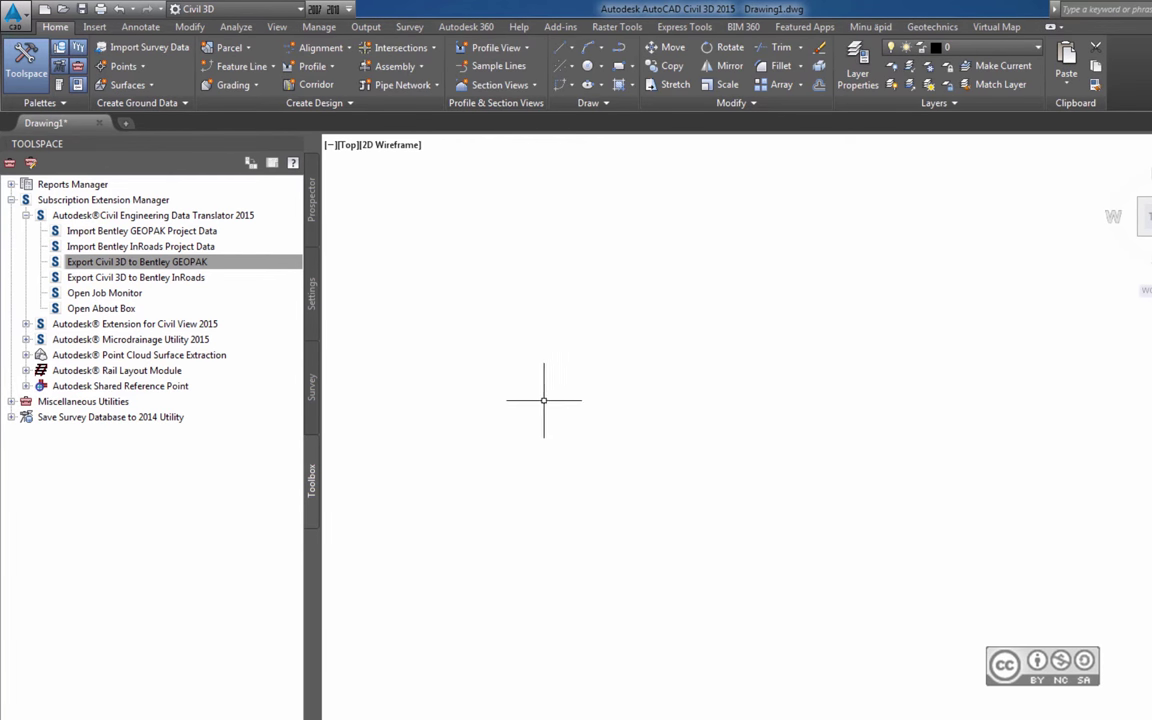
Step: Execute Open Job Monitor to see the 18_Analyzing Surfaces GEOPAK job In Progress
left_click(116, 262)
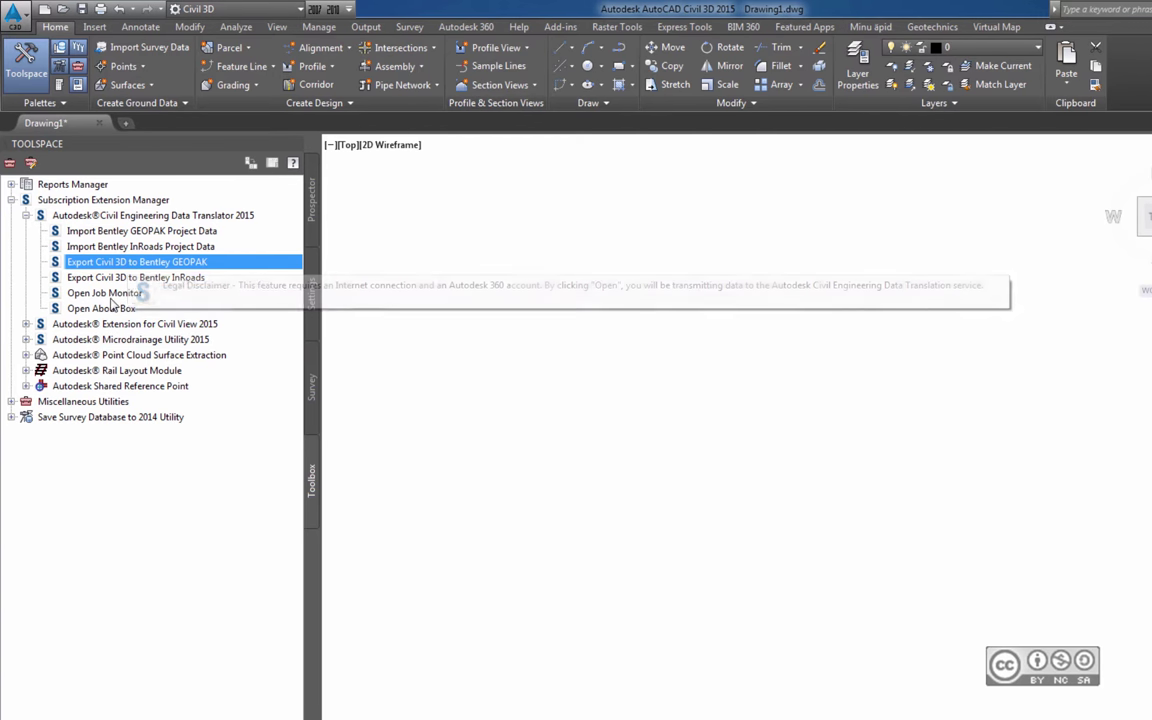
left_click(102, 293)
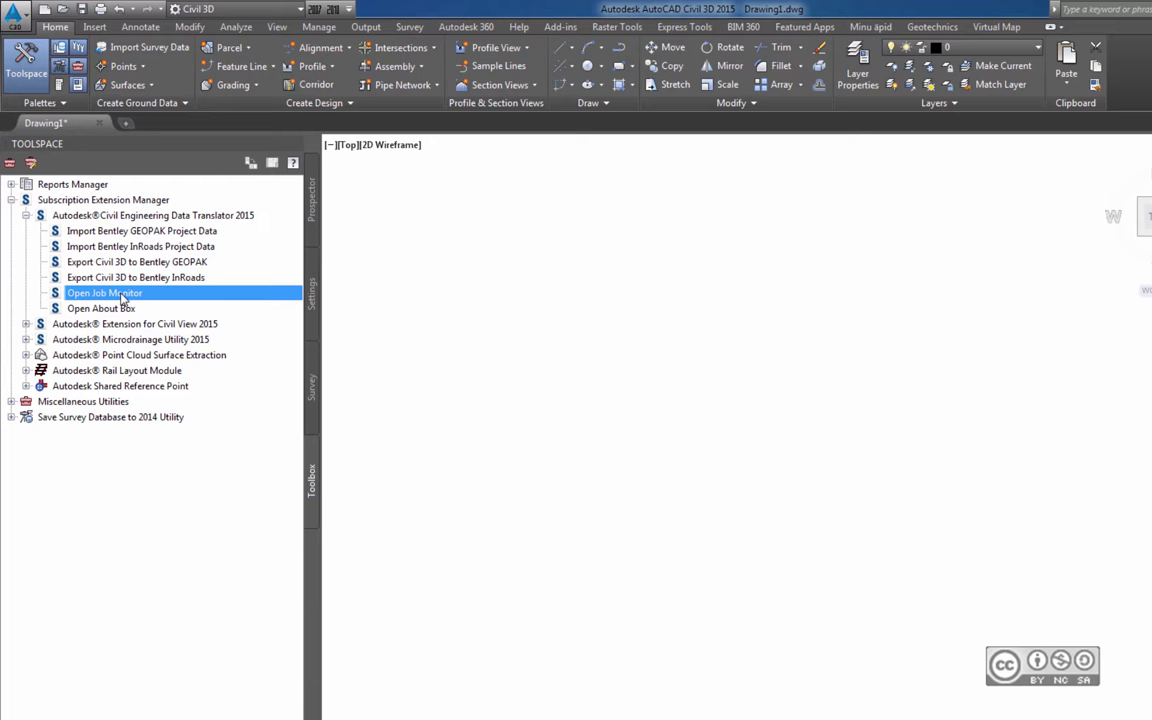
right_click(148, 296)
left_click(167, 303)
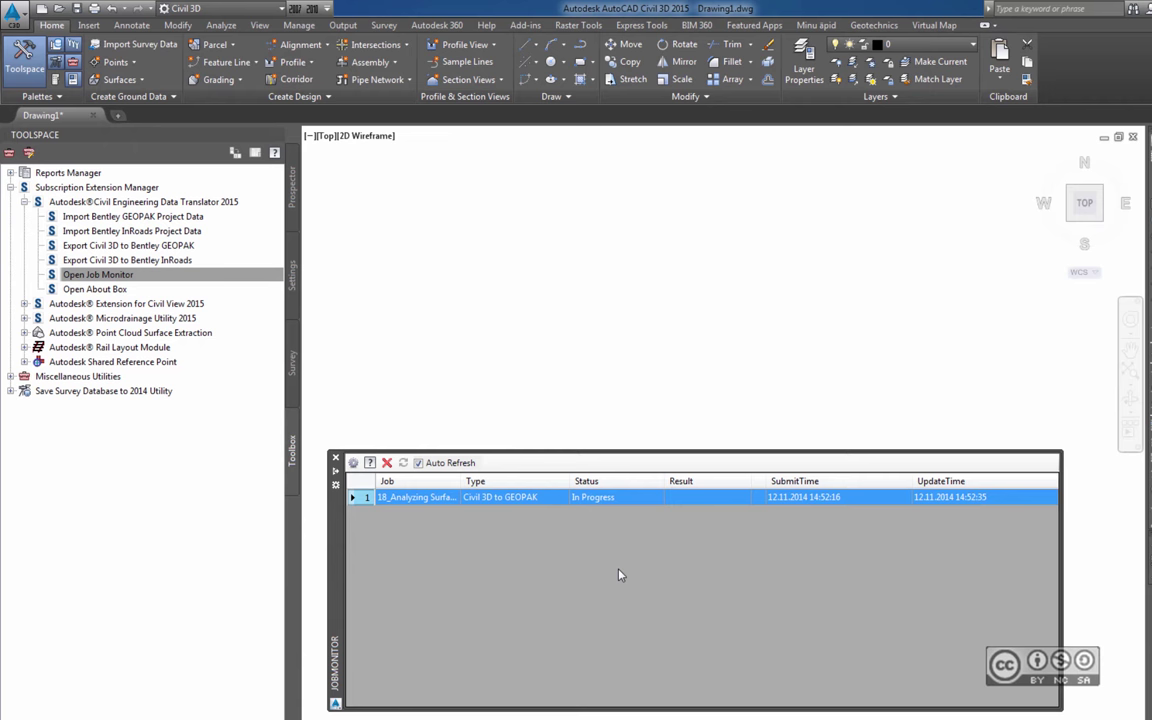
left_click(450, 311)
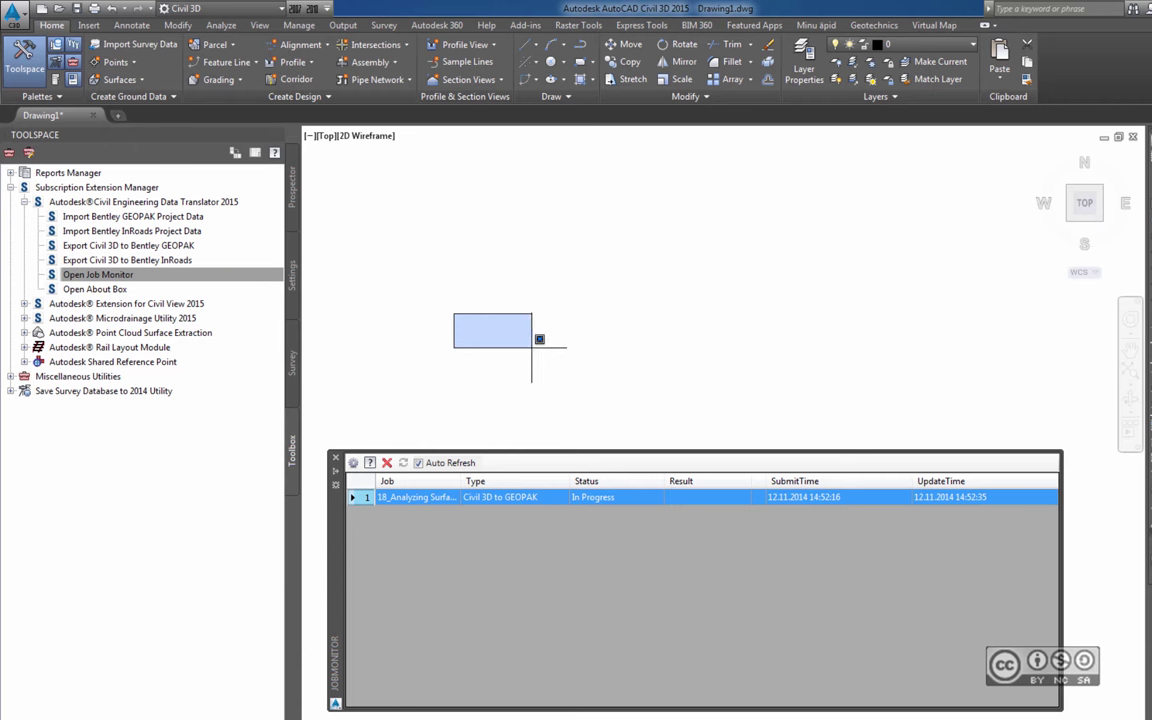
left_click(530, 349)
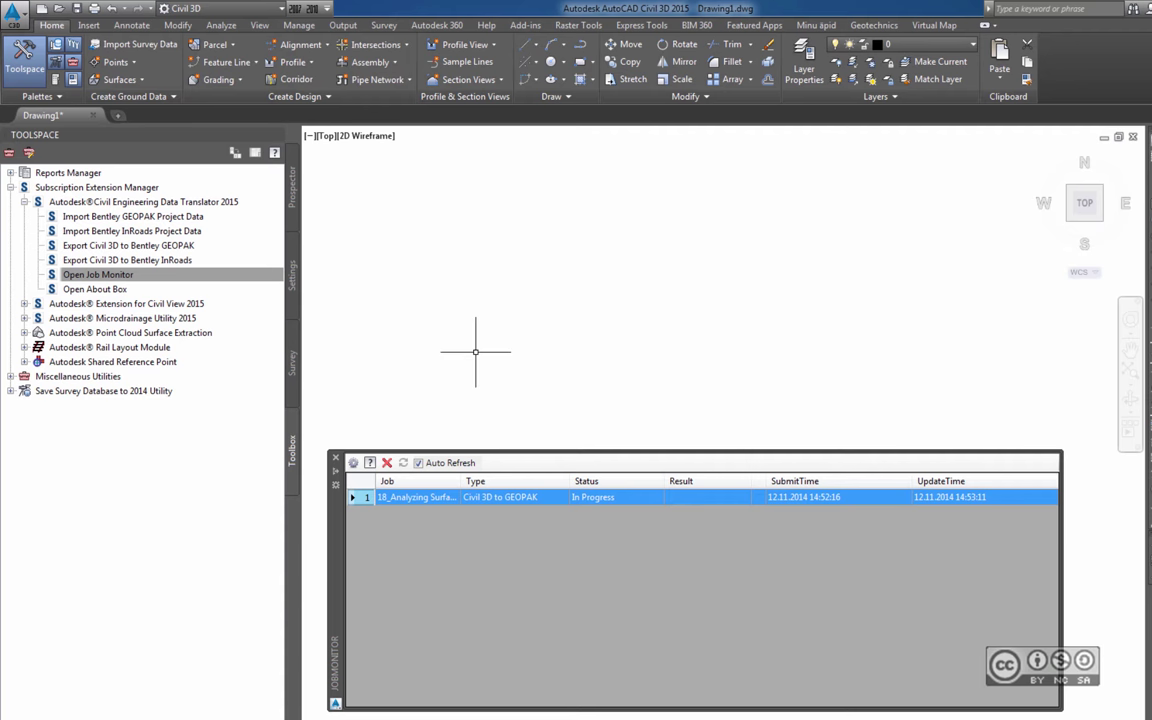
key("l")
key("Return")
left_click(456, 378)
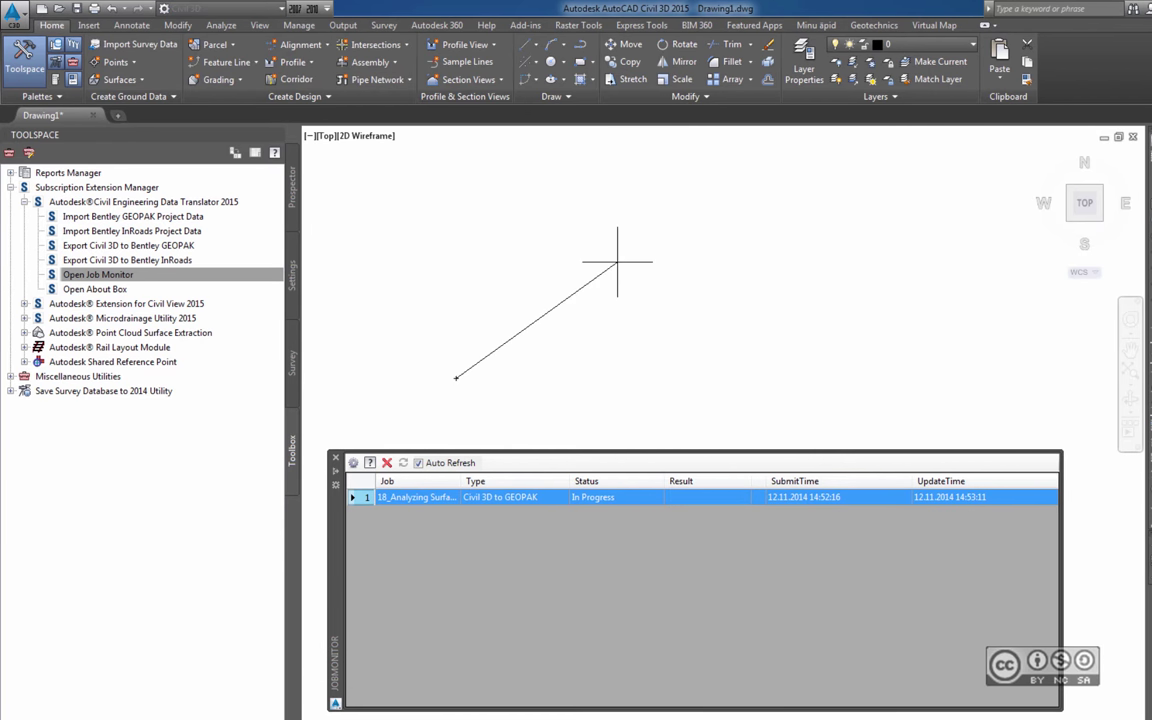
left_click(618, 264)
key("Escape")
left_click_drag(643, 360, 591, 285)
key("Delete")
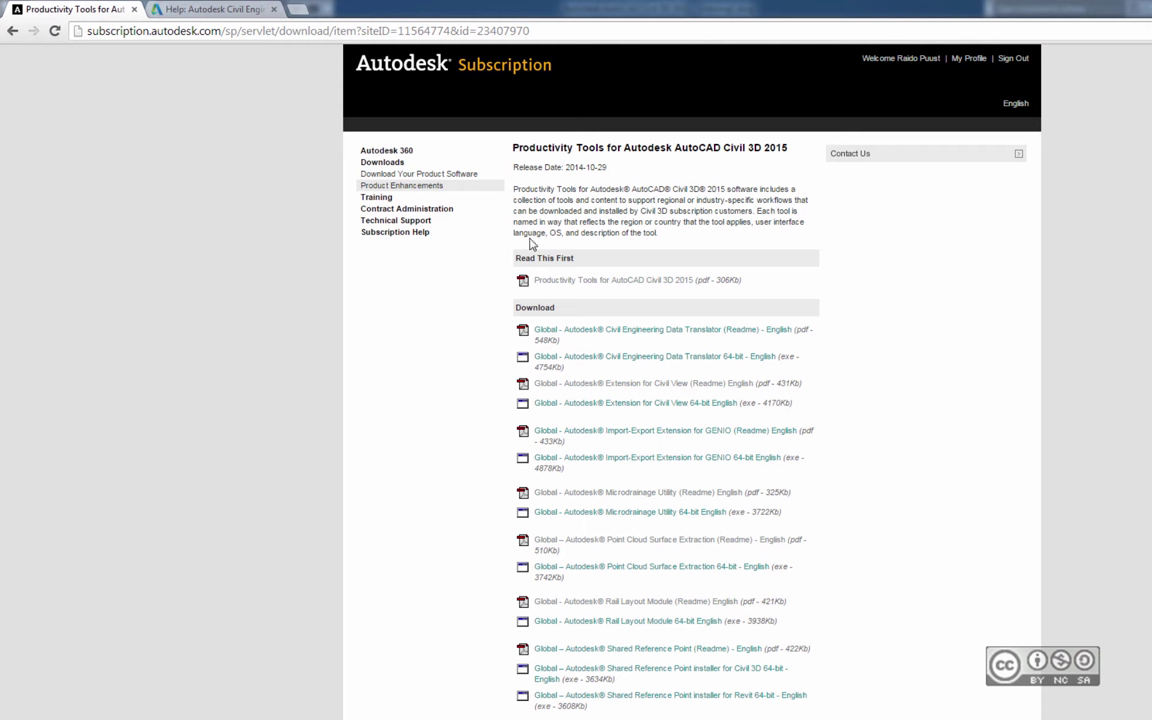
Step: View a translator command's description in the Data Translator help reference
left_click(210, 20)
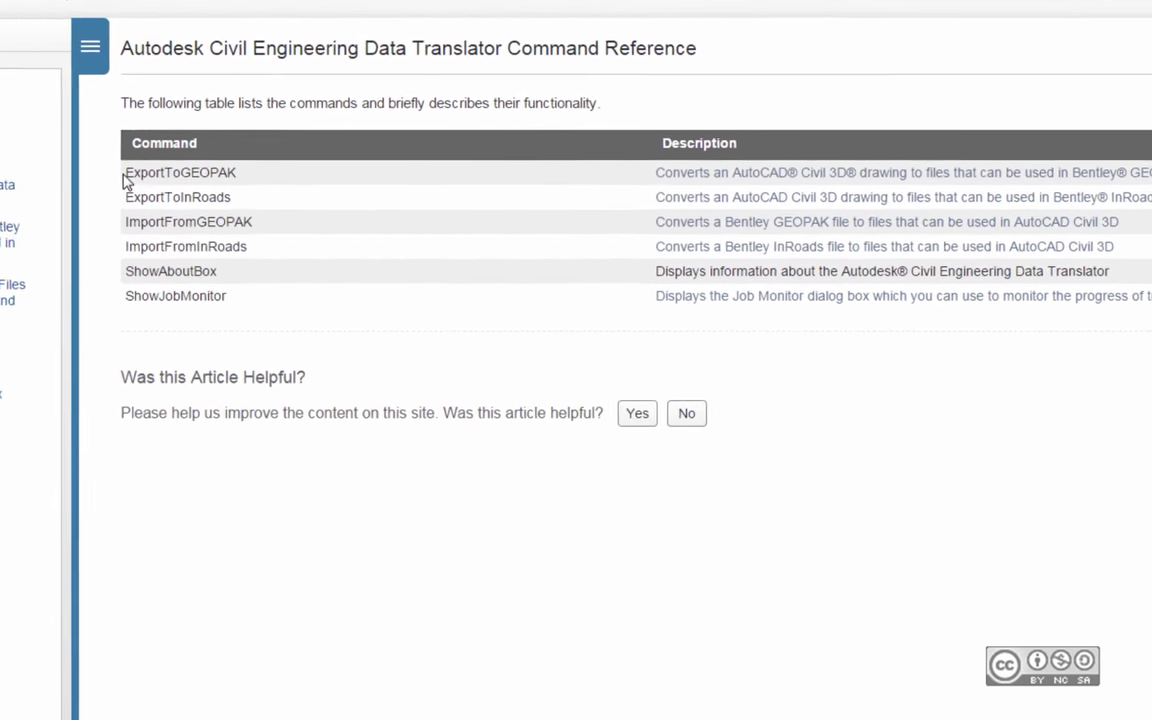
left_click(746, 168)
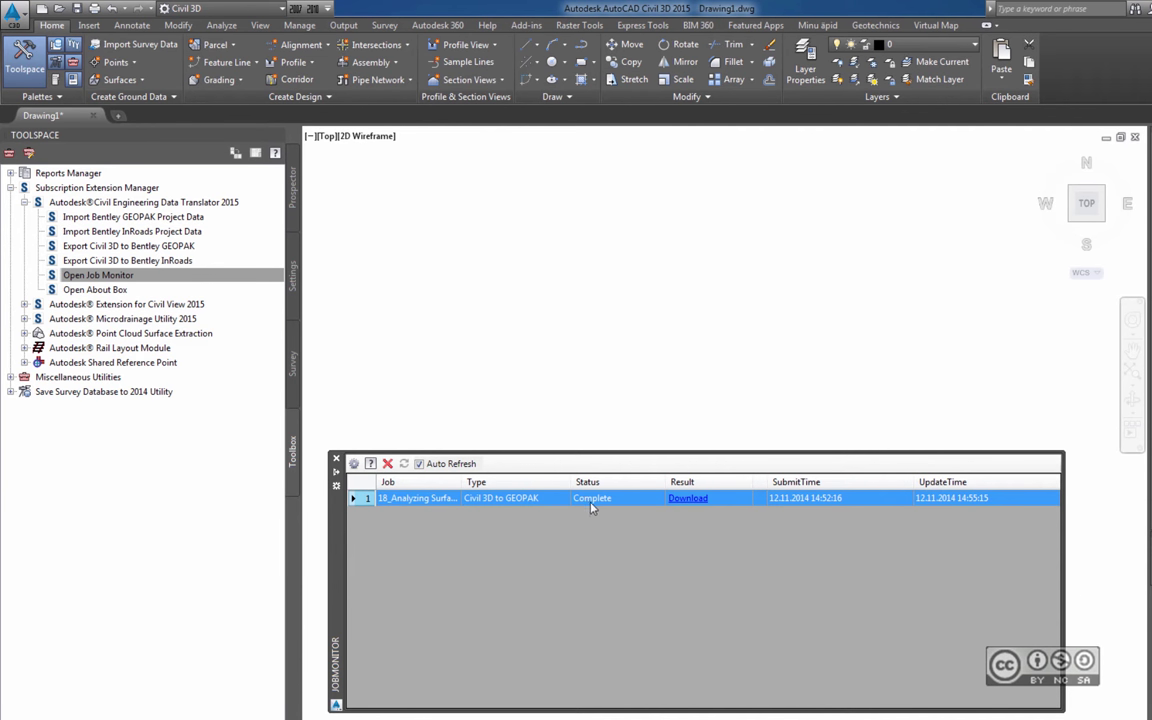
Step: Download the completed GEOPAK job into a new Desktop folder named Bentley, then close Job Monitor
left_click(694, 506)
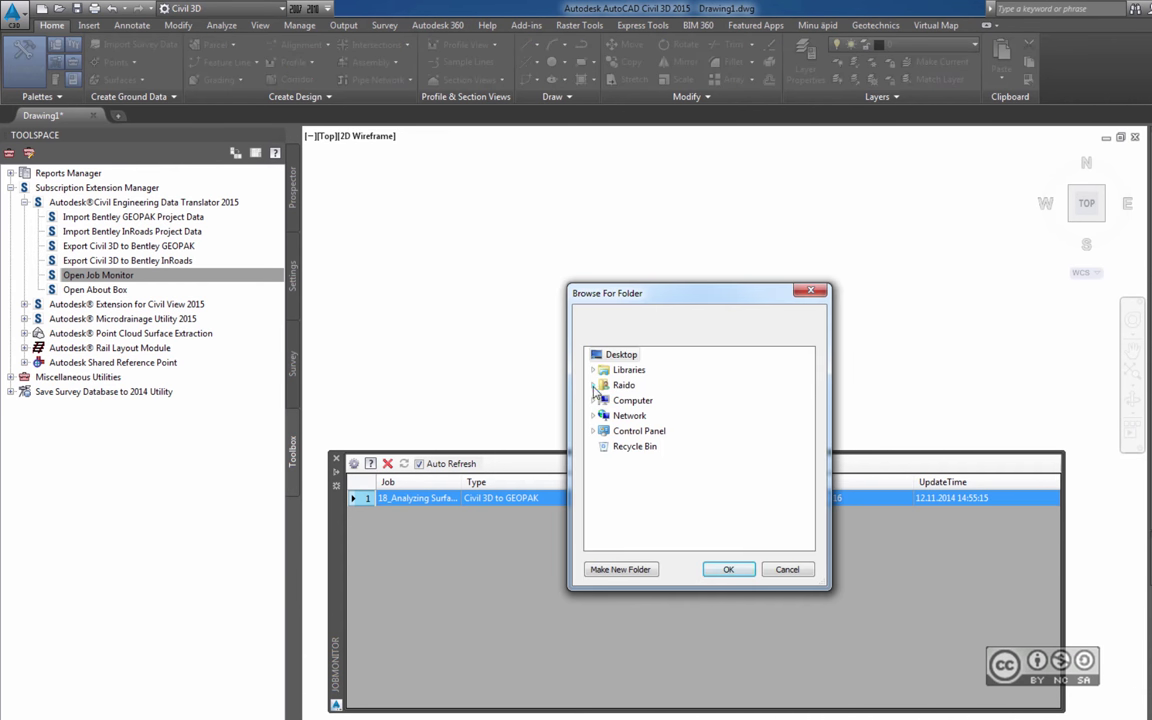
left_click(594, 401)
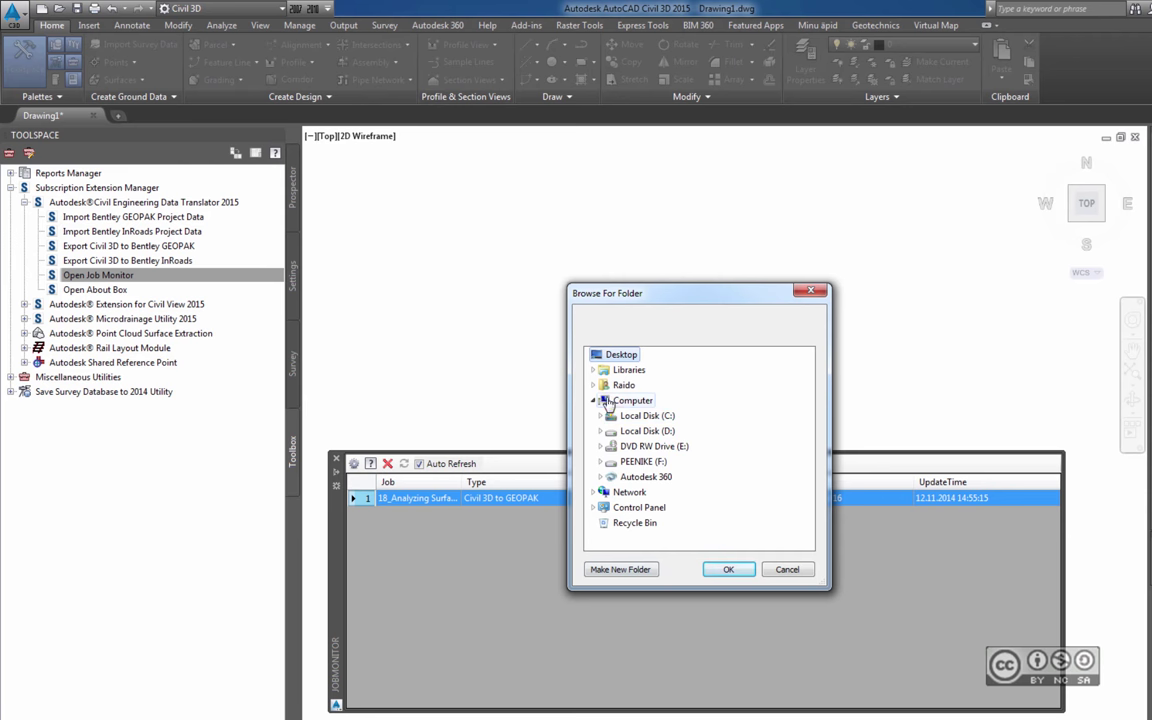
left_click(620, 569)
left_click(725, 569)
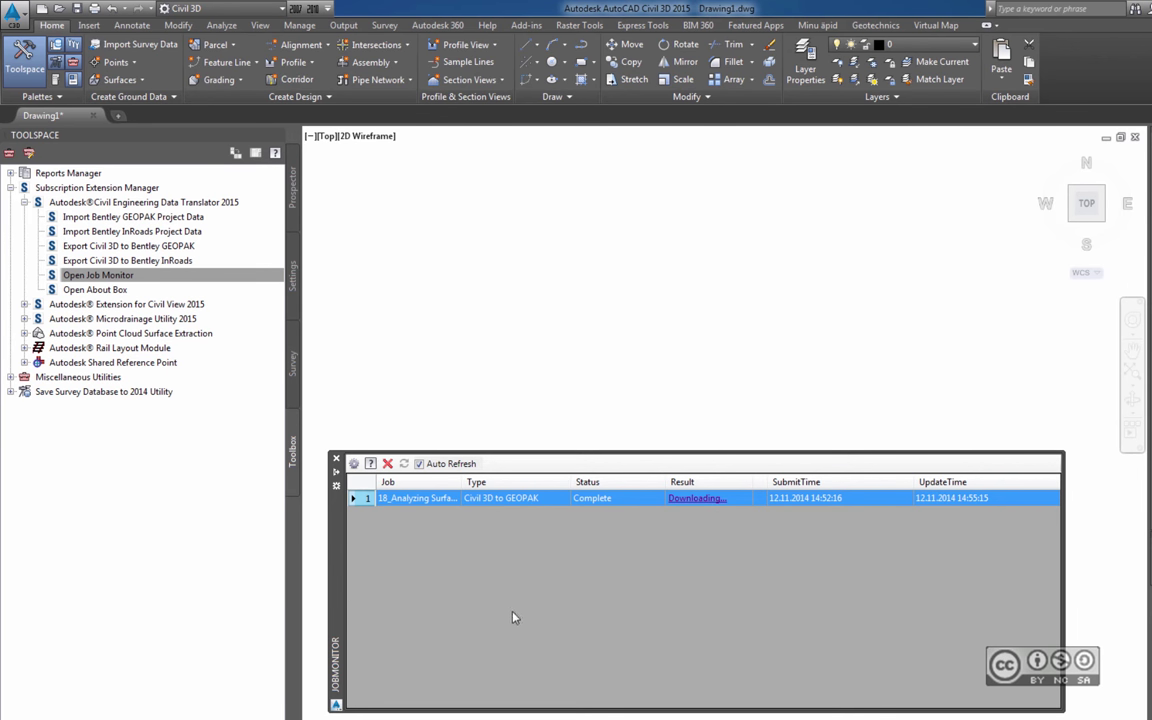
left_click(336, 459)
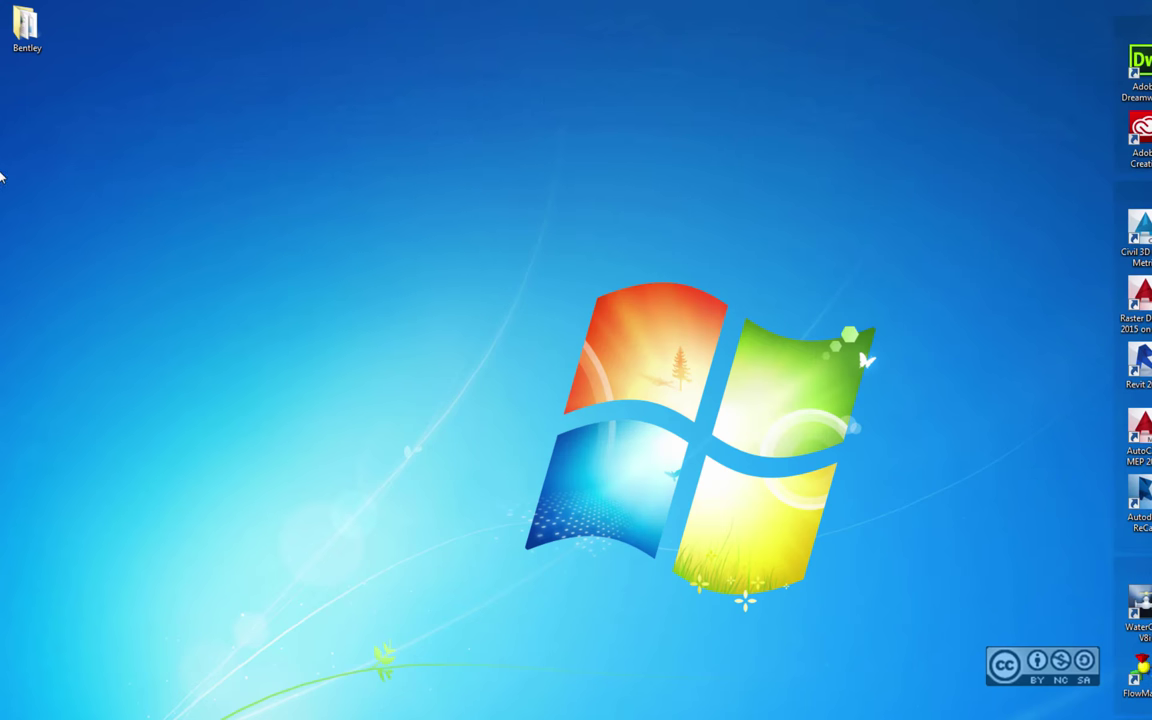
Step: Open the Bentley folder and widen the Name column to read the 27 GEOPAK files
double_click(26, 40)
left_click_drag(459, 121, 494, 122)
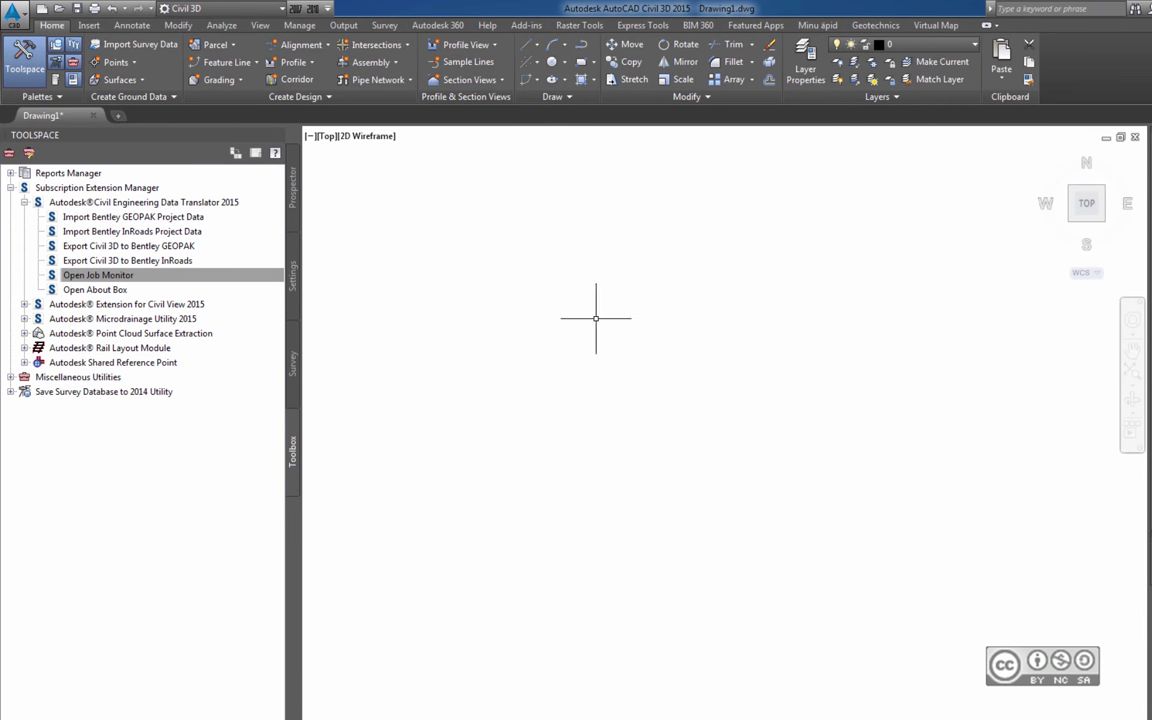
Step: Execute Import Bentley GEOPAK Project Data from the Data Translator toolbox
left_click(179, 234)
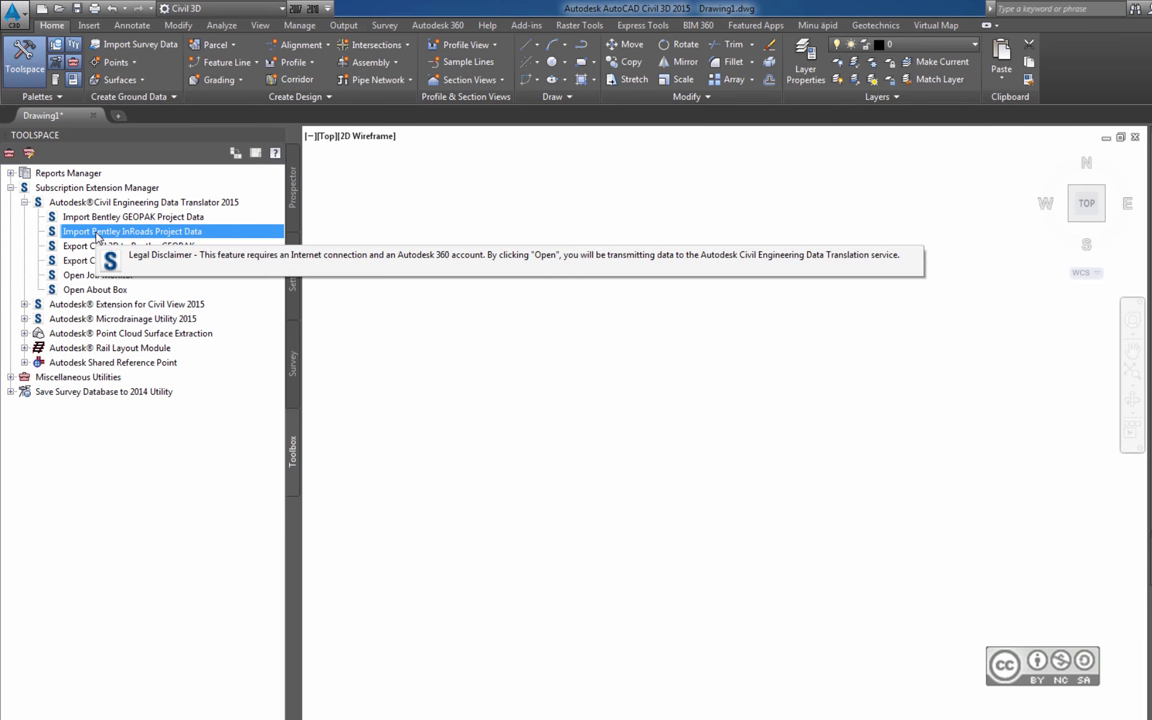
left_click(140, 217)
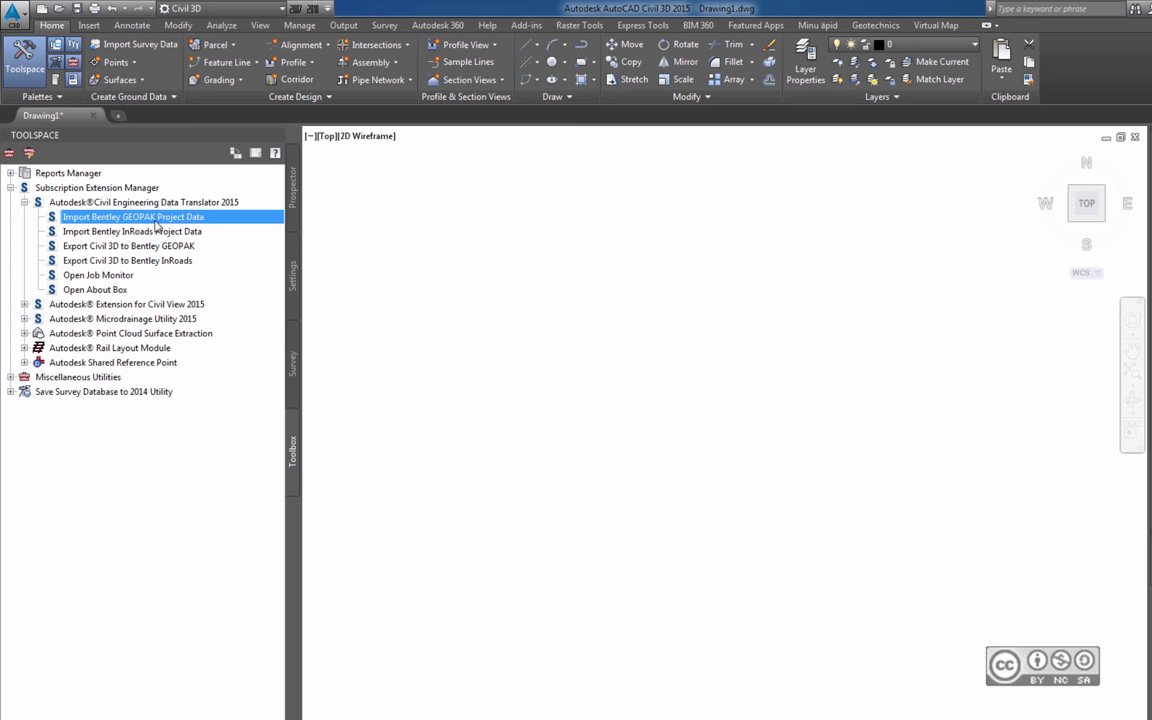
right_click(146, 222)
left_click(185, 224)
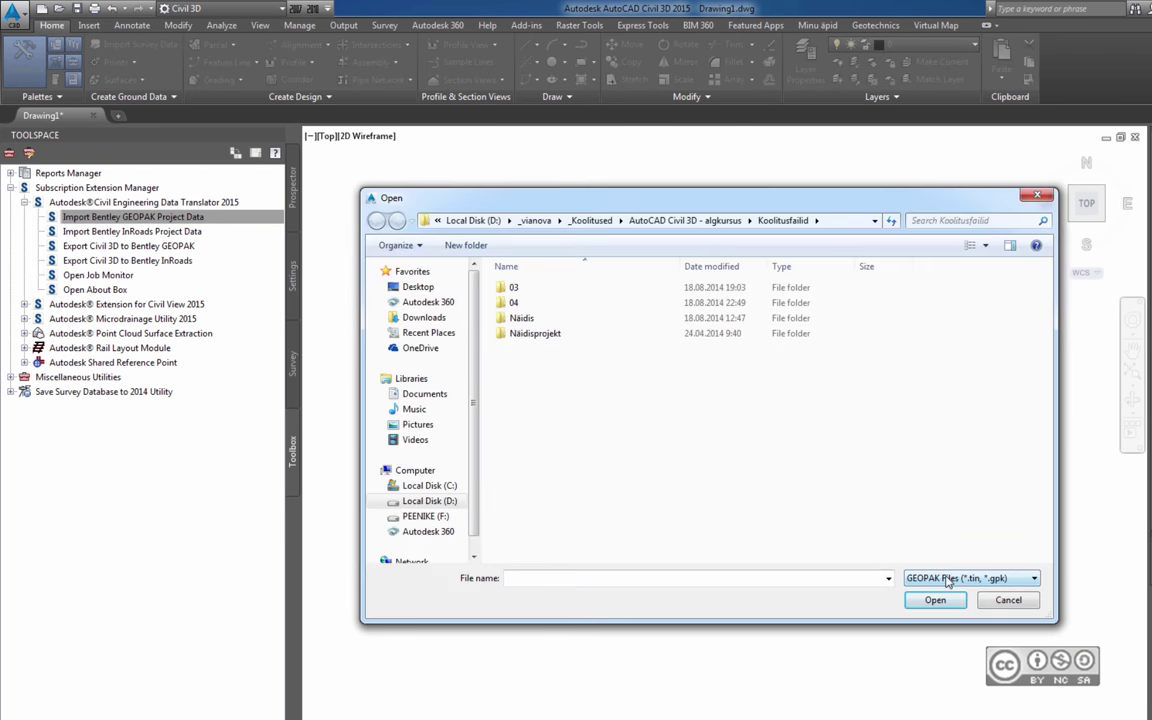
Step: Import EG-001.tin from Desktop\Bentley using Metric (m) input units
left_click(418, 286)
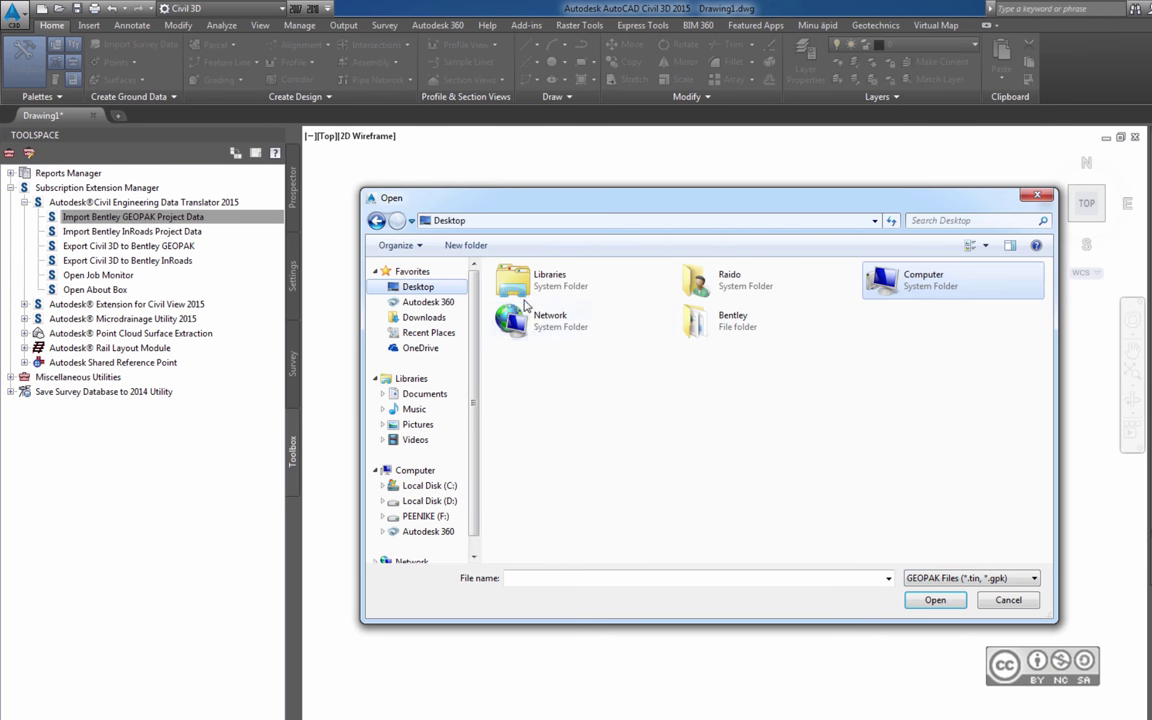
double_click(690, 310)
left_click(517, 287)
left_click(930, 600)
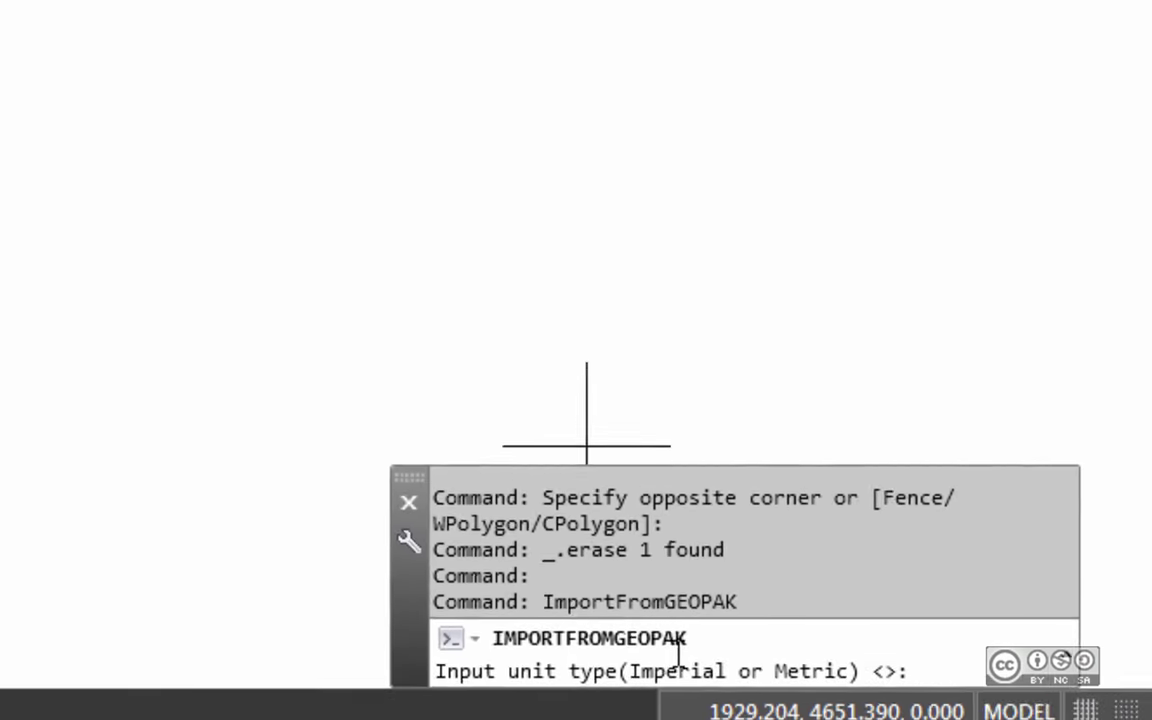
type("m")
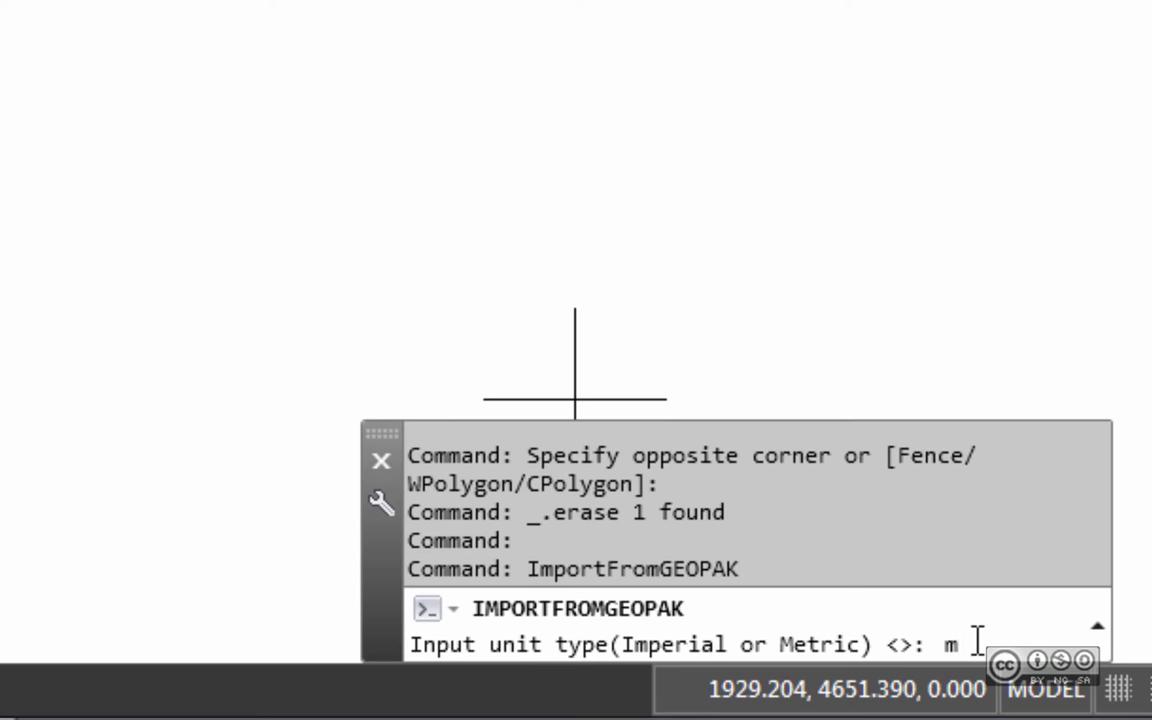
key("Return")
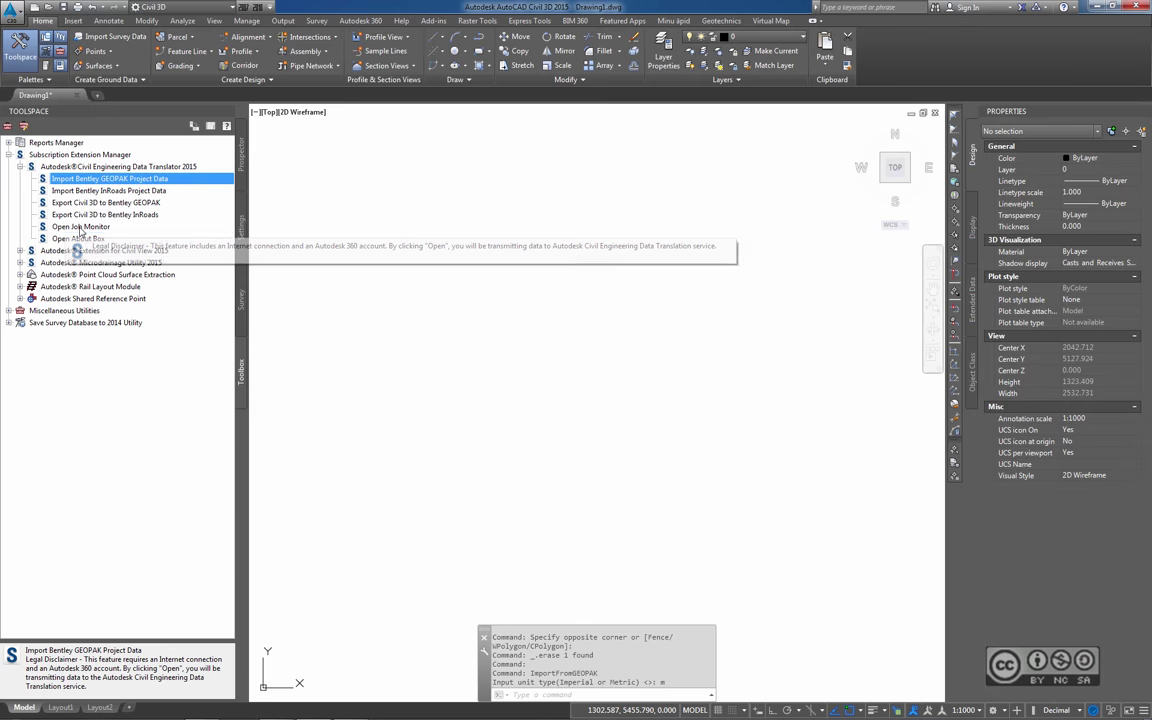
right_click(80, 229)
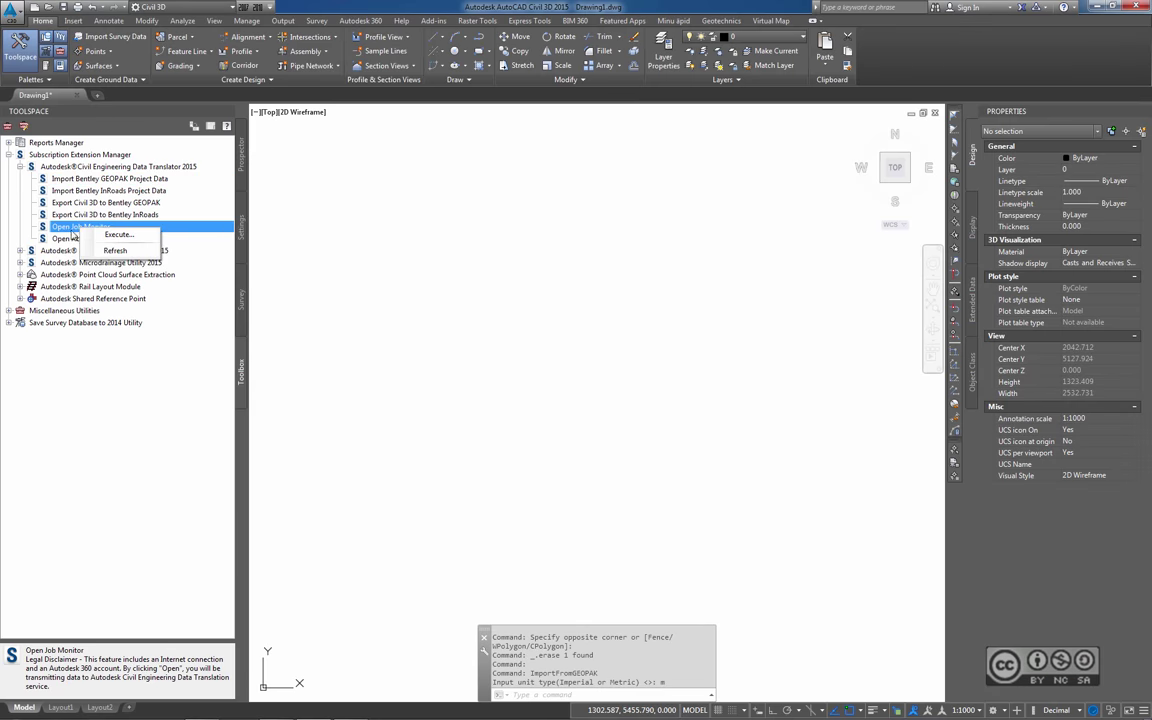
Step: Download the finished EG-001.tin job into a new folder named Civil 3D, then close Job Monitor
left_click(118, 234)
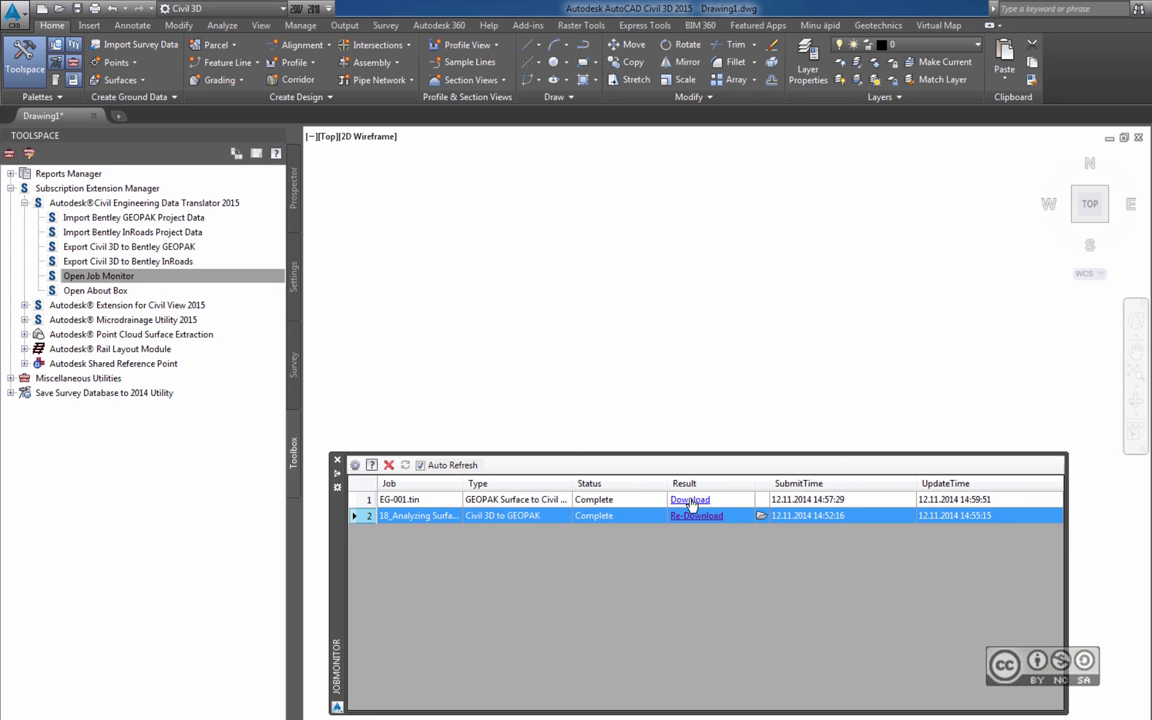
left_click(689, 499)
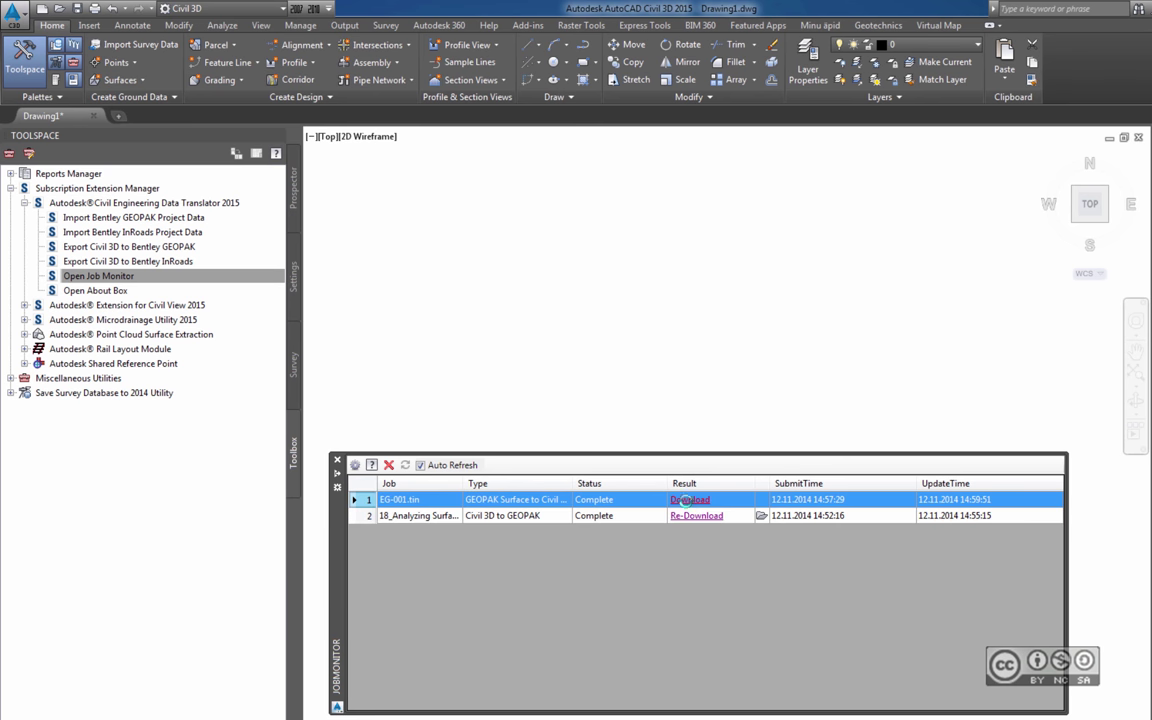
left_click(622, 571)
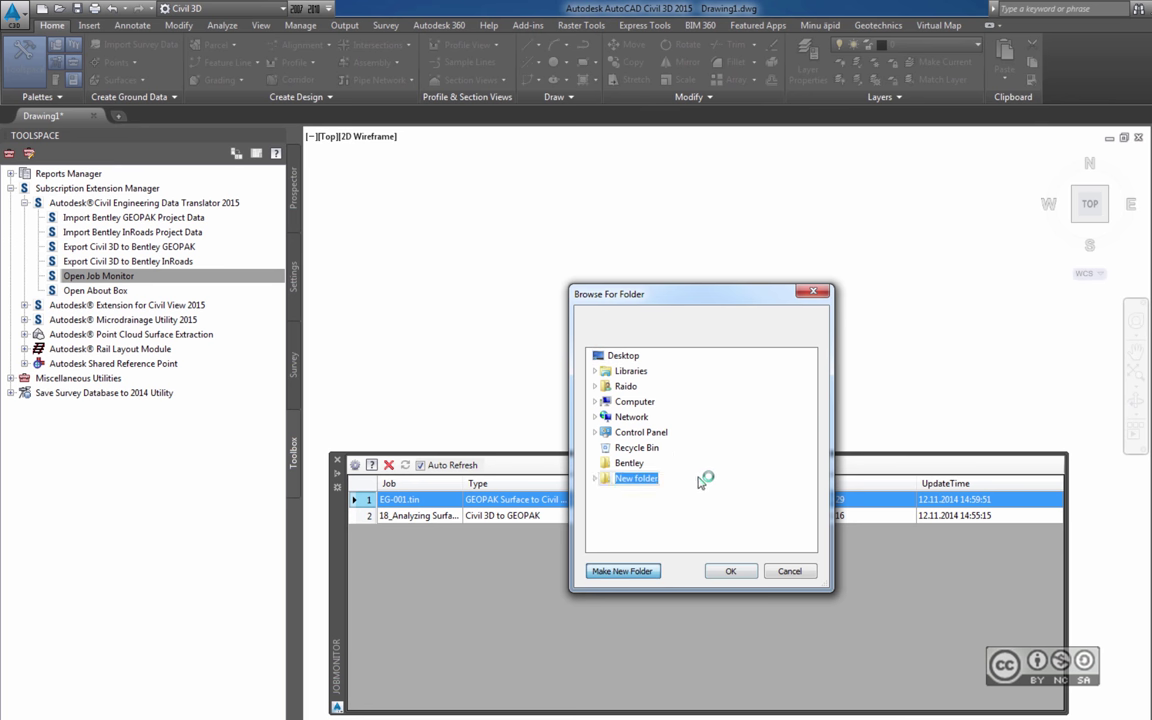
type("Civil 3D")
key("Return")
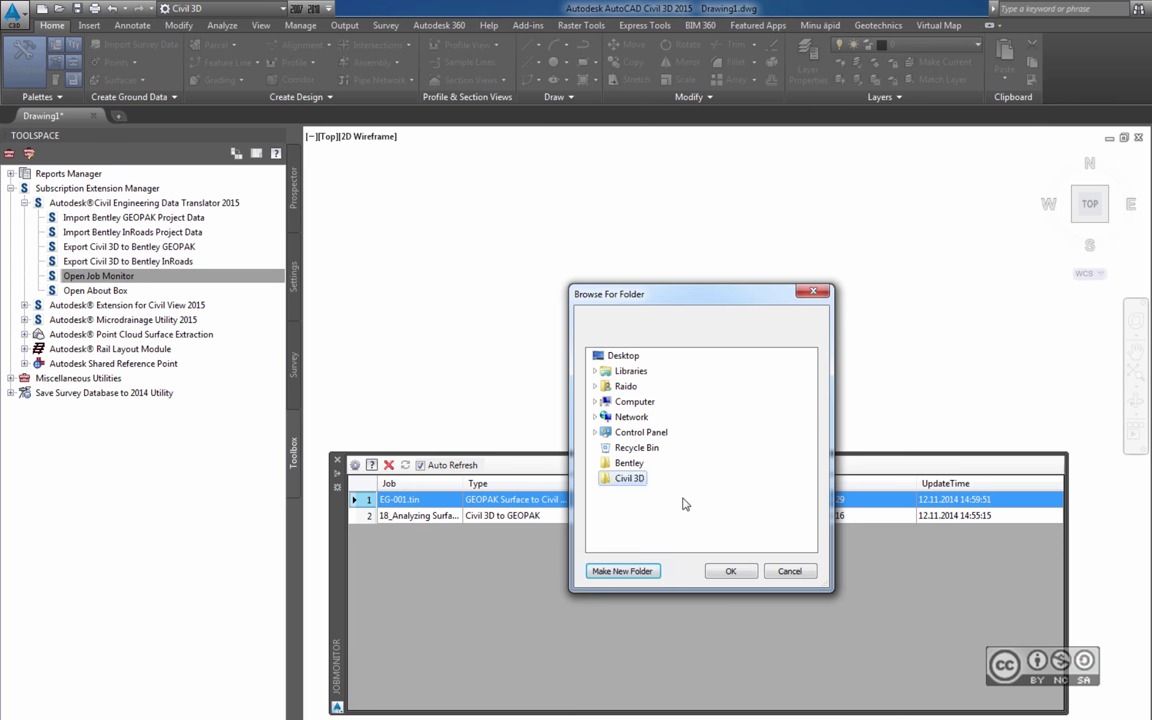
left_click(727, 571)
left_click(337, 462)
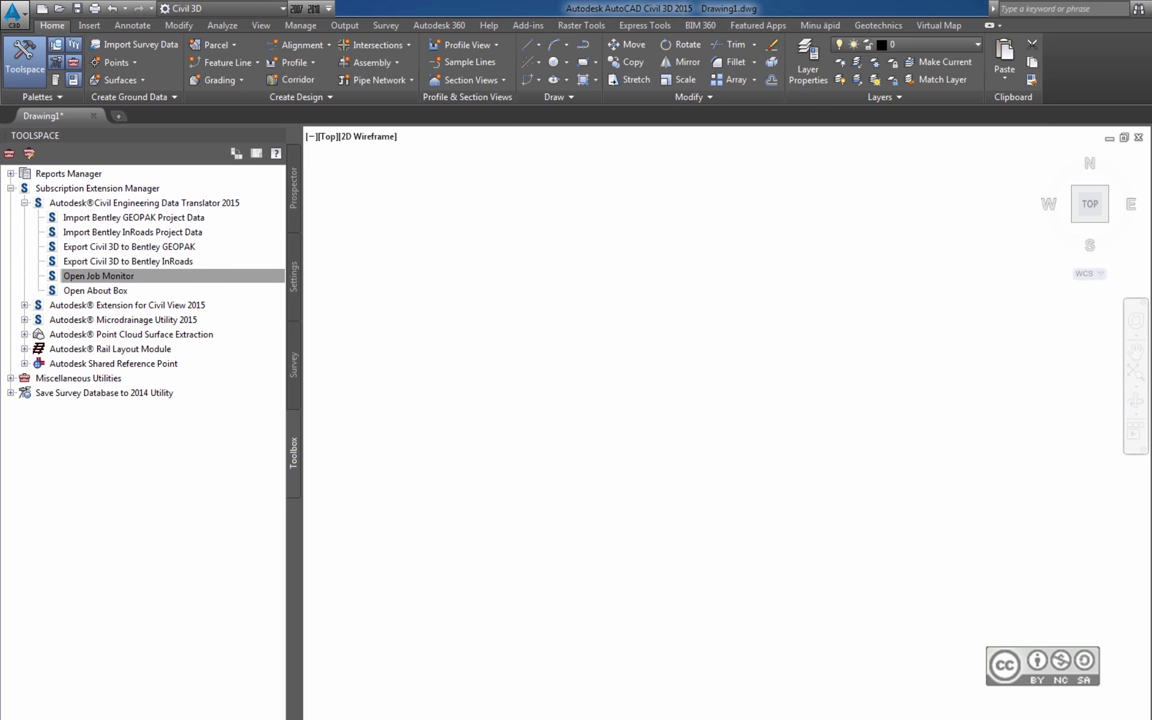